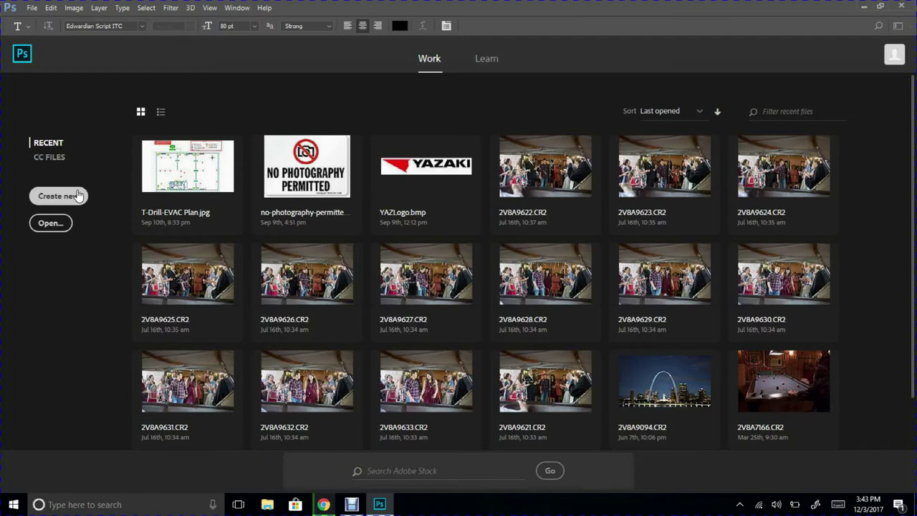
Create a new blank 500 × 500 px document at 72 ppi from the Custom preset.
left_click(78, 195)
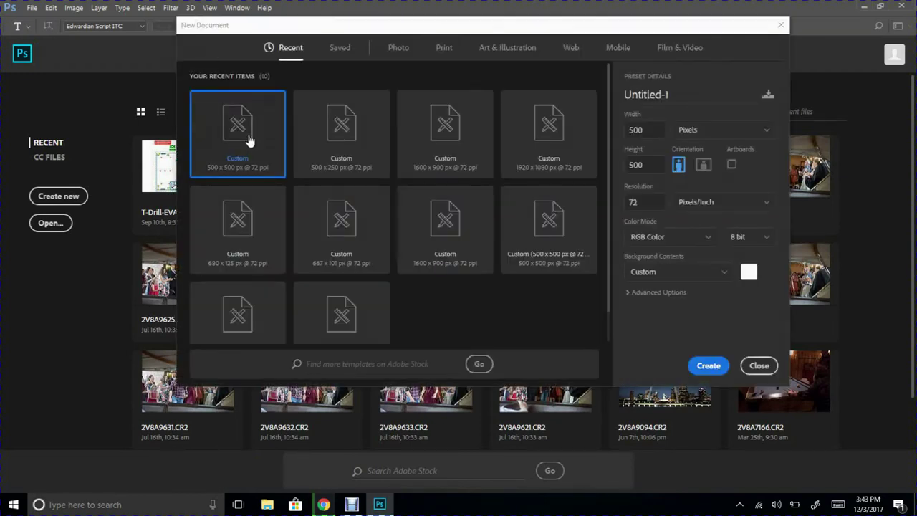
left_click(709, 367)
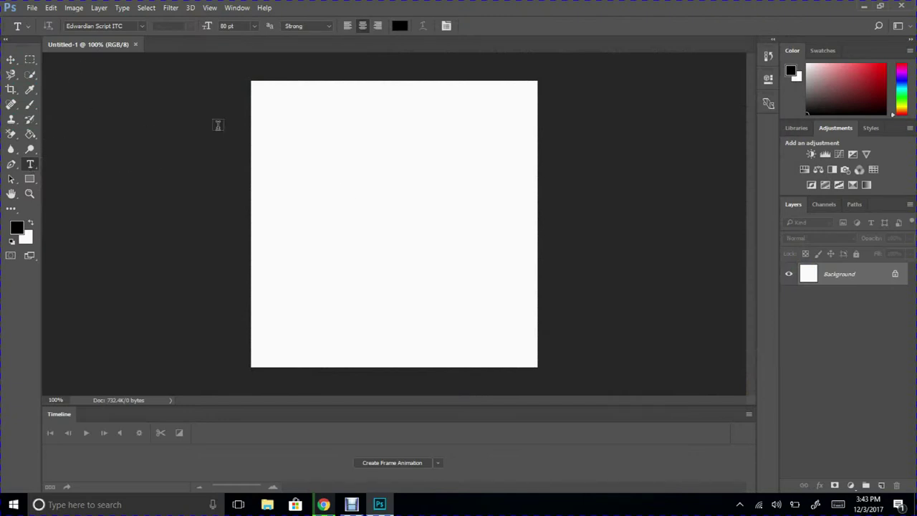
left_click_drag(252, 91, 536, 366)
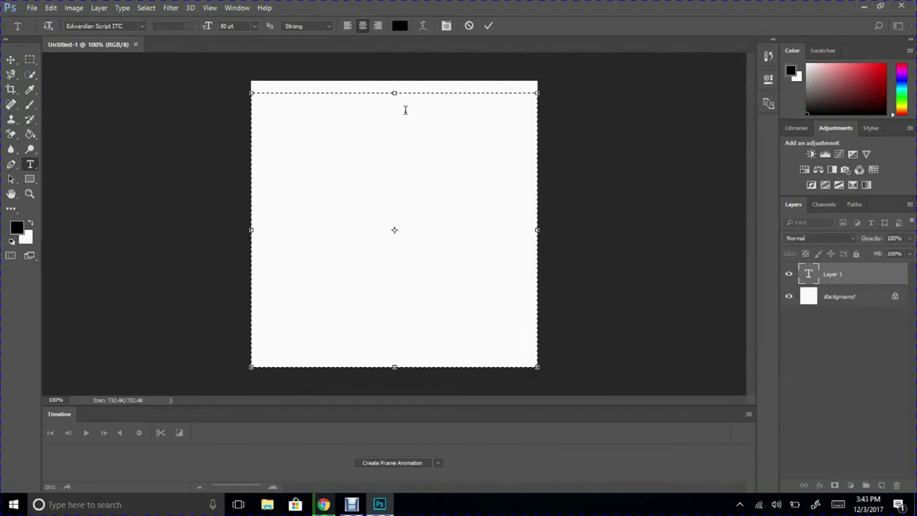
left_click_drag(394, 93, 395, 104)
type("Adam")
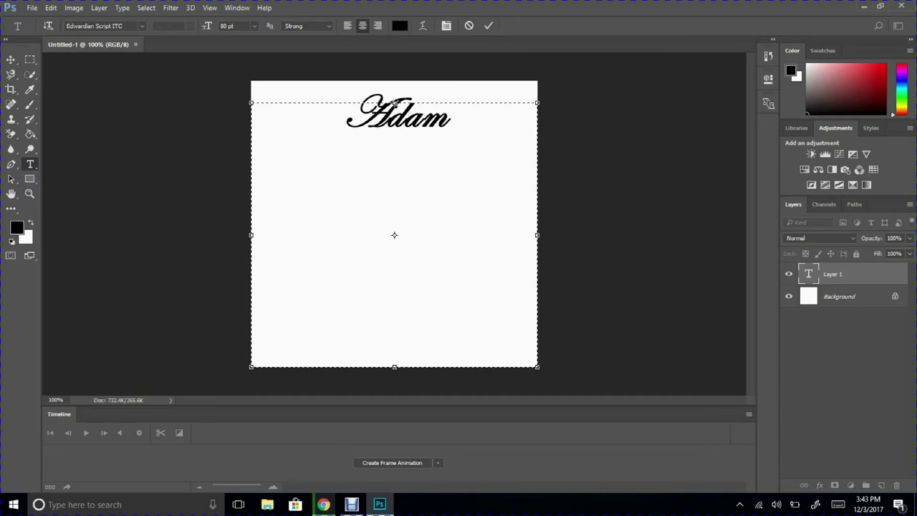
type(" & C")
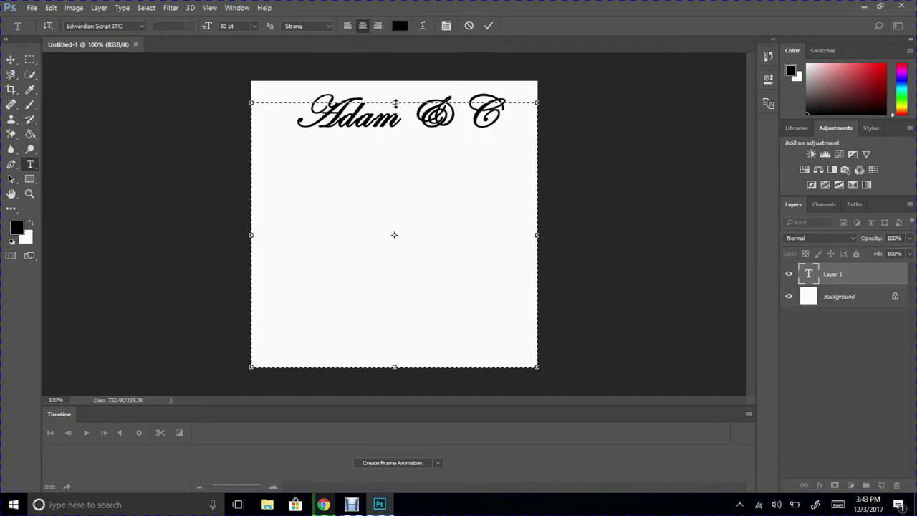
type("amille")
key("Return")
type("C")
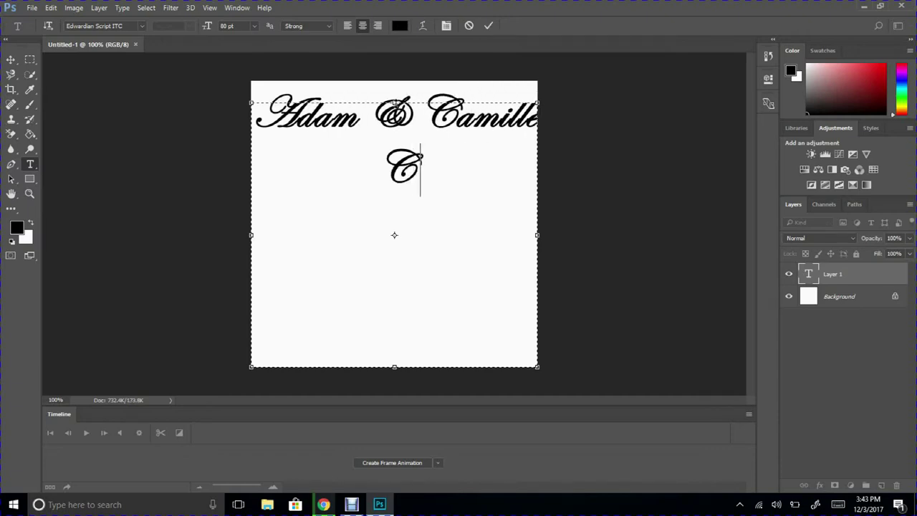
type("ole")
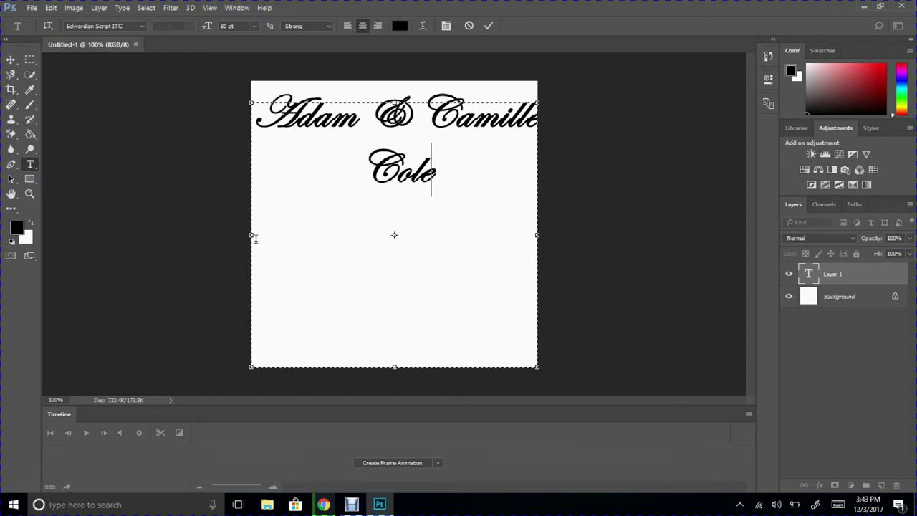
left_click_drag(245, 238, 242, 237)
key("Return")
key("Return")
type("7-")
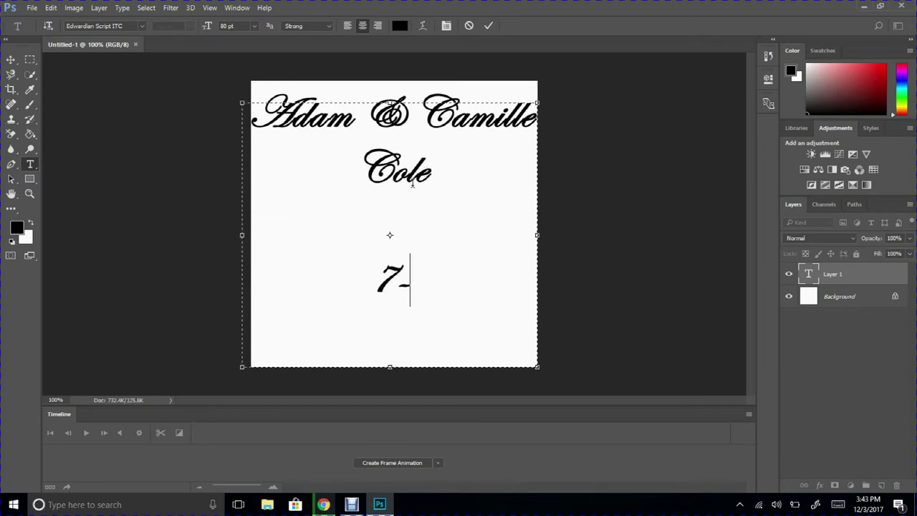
type("15-2017")
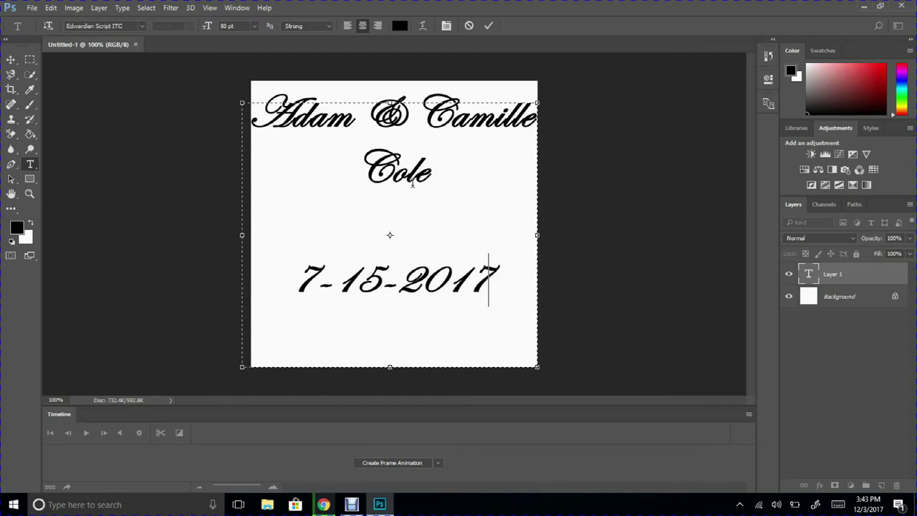
Commit the script text and flatten the image into a single background layer.
left_click(615, 194)
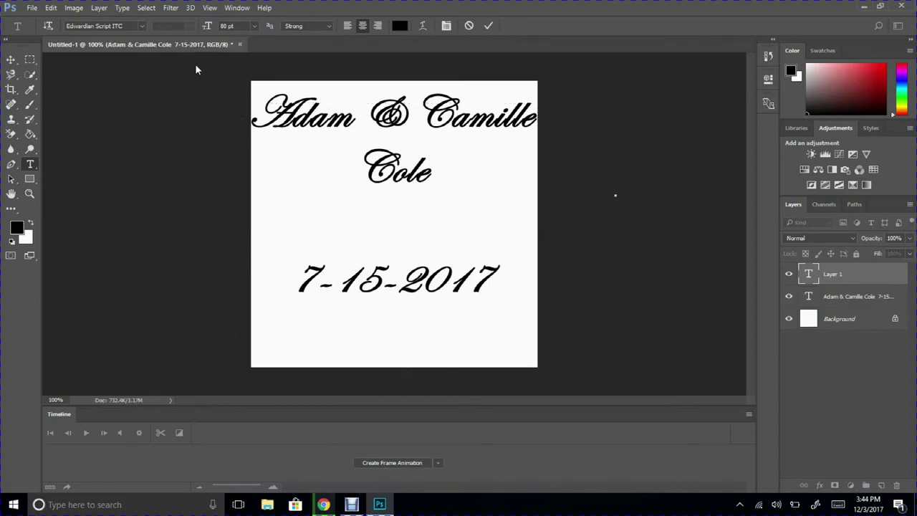
left_click(97, 8)
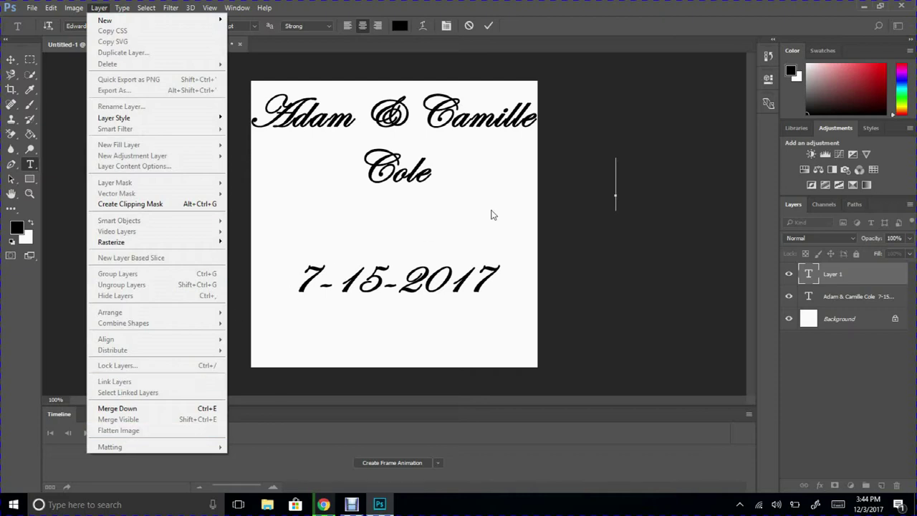
left_click(599, 136)
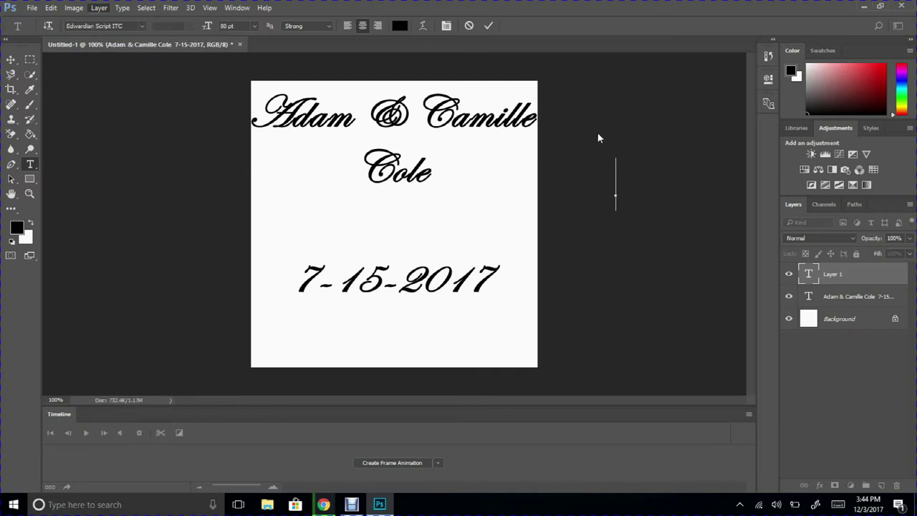
left_click(188, 138)
left_click(102, 10)
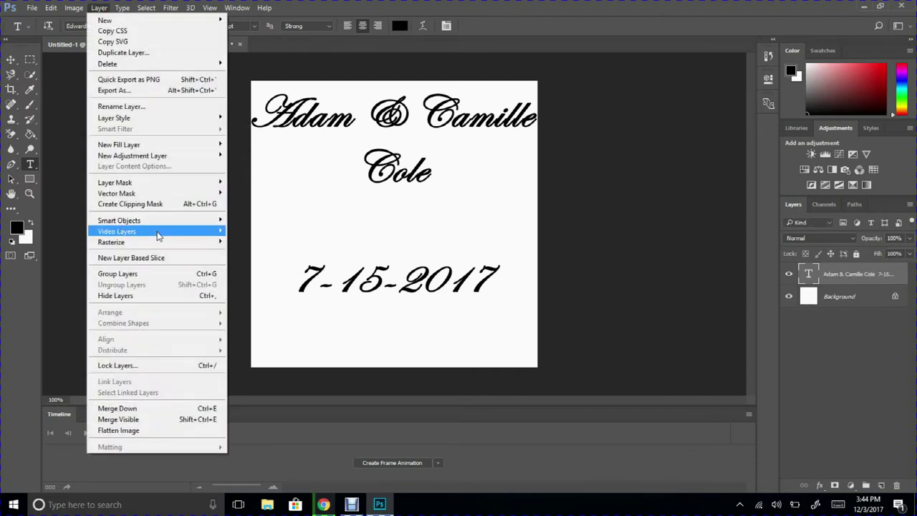
left_click(145, 432)
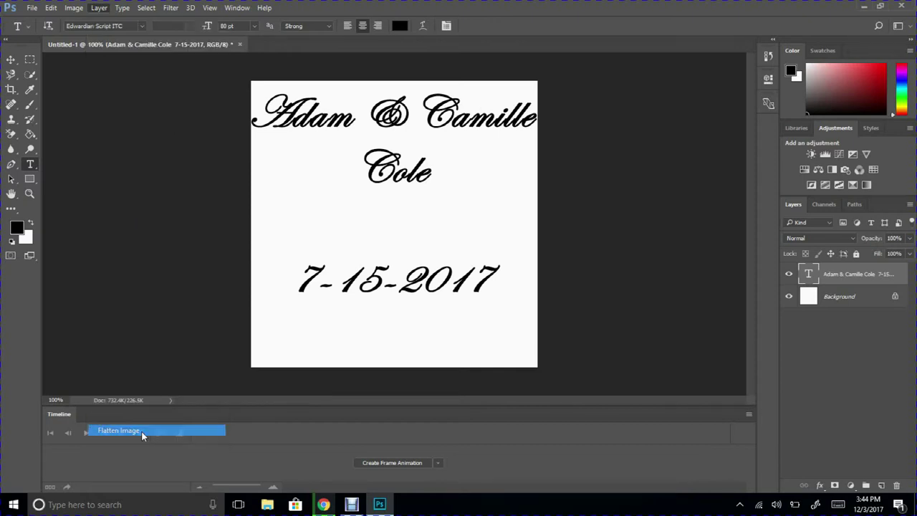
left_click(30, 8)
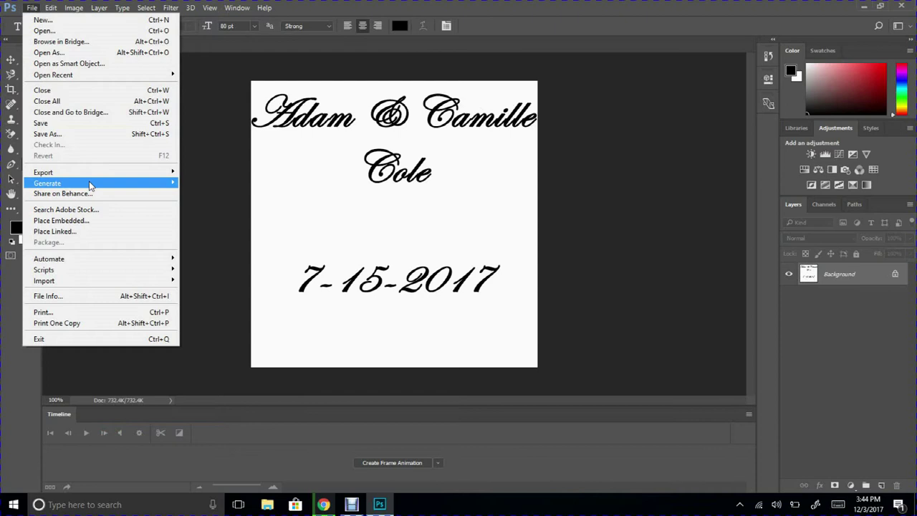
Export the image as a 500 × 500 JPG named AC3 into the couple's folder.
mouse_move(177, 173)
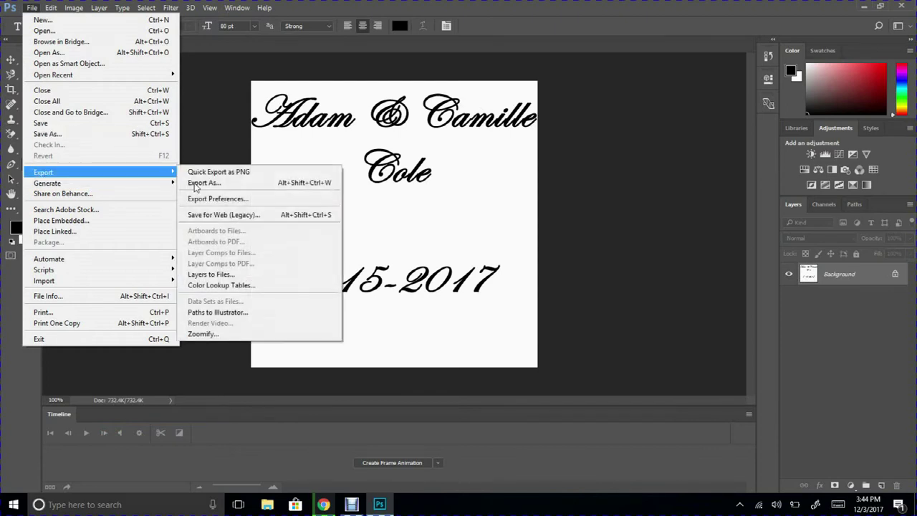
left_click(208, 184)
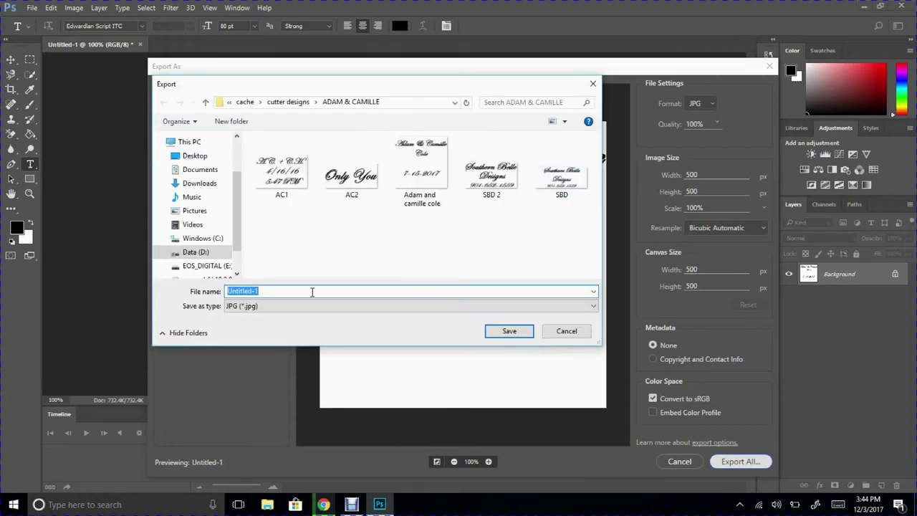
type("A")
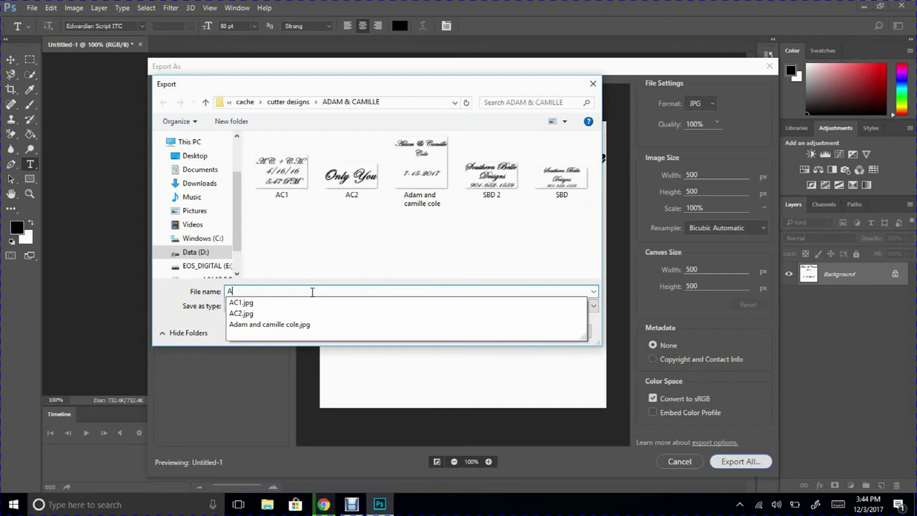
type("C")
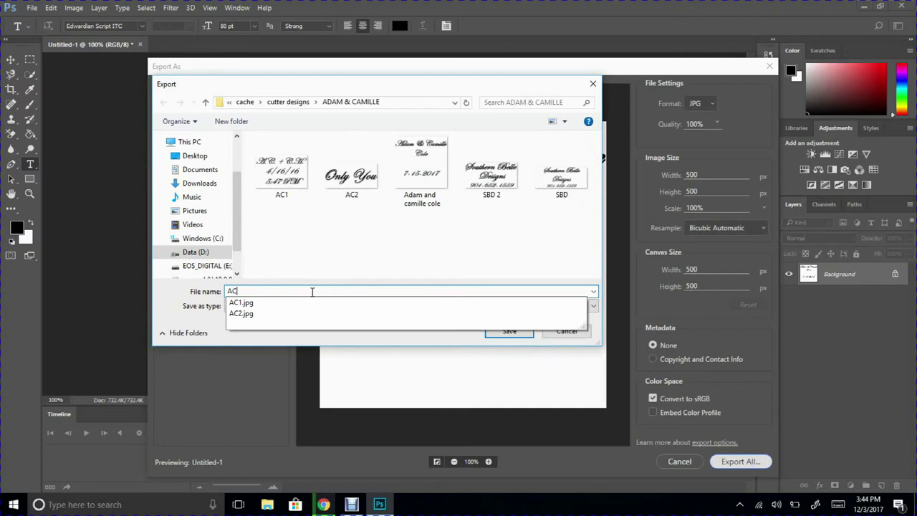
type("3")
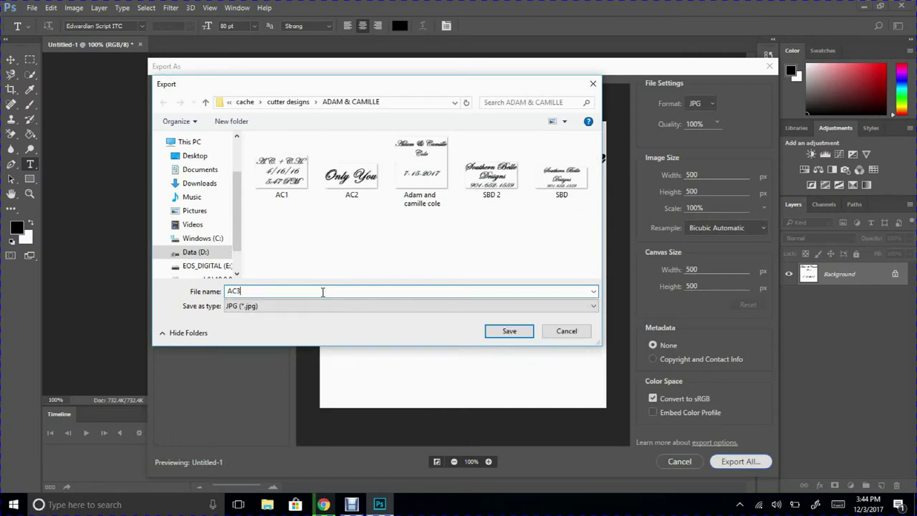
left_click(497, 327)
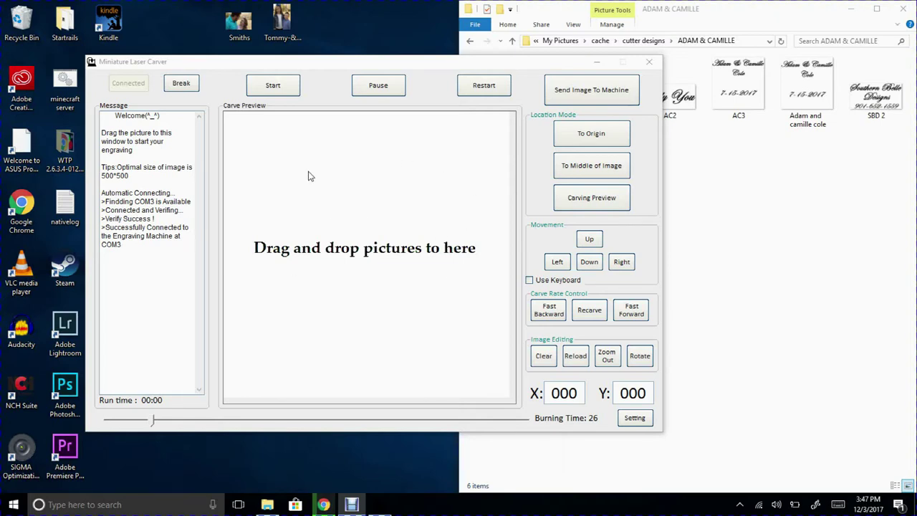
Save a motor step pause of 90 in the carver settings, confirm, and close settings.
left_click(635, 422)
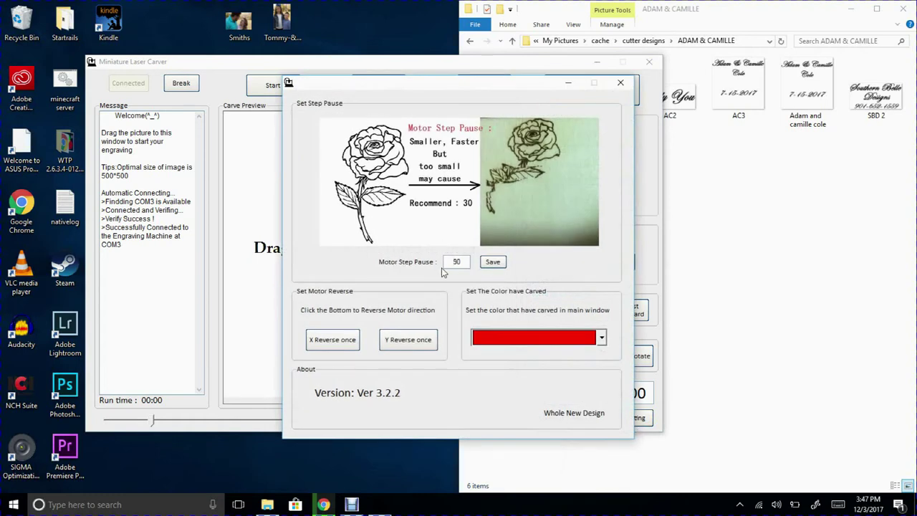
key("Delete")
type("9")
key("BackSpace")
type("3")
left_click(493, 262)
left_click(494, 263)
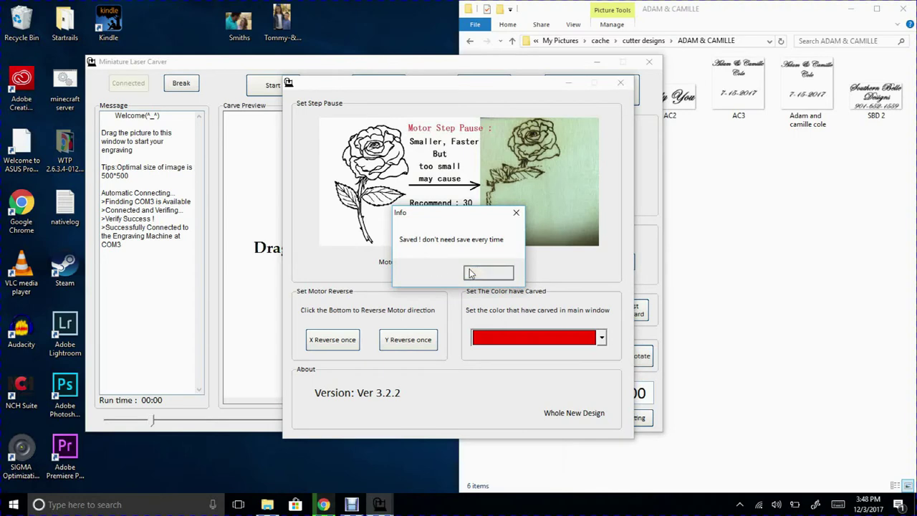
left_click(473, 273)
left_click(620, 84)
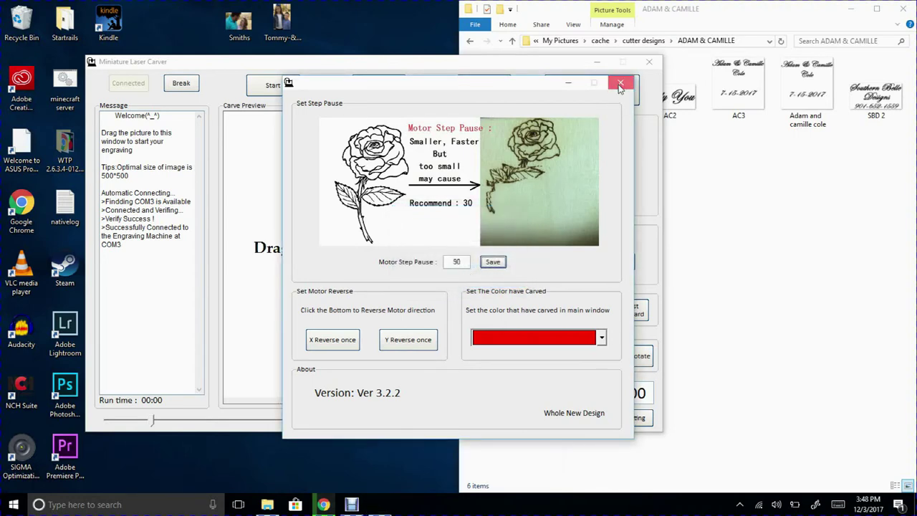
Drop AC3 onto the Carve Preview and send the image to the engraver.
left_click_drag(738, 86, 376, 251)
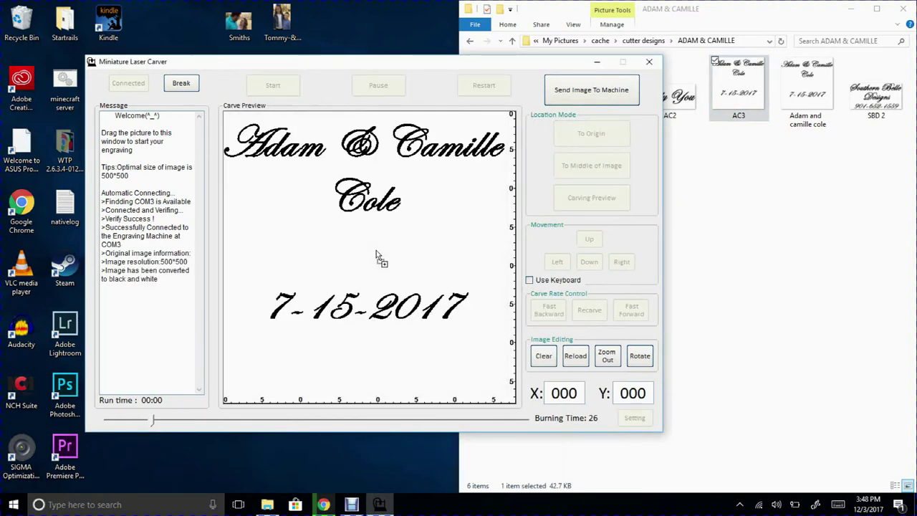
left_click(599, 96)
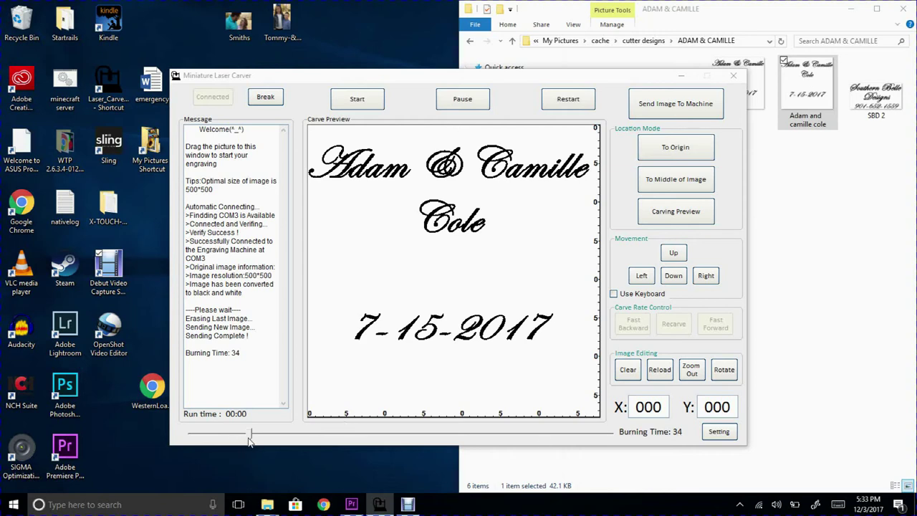
Drag the burning-time slider down from 34 to 25.
left_click_drag(249, 439, 235, 438)
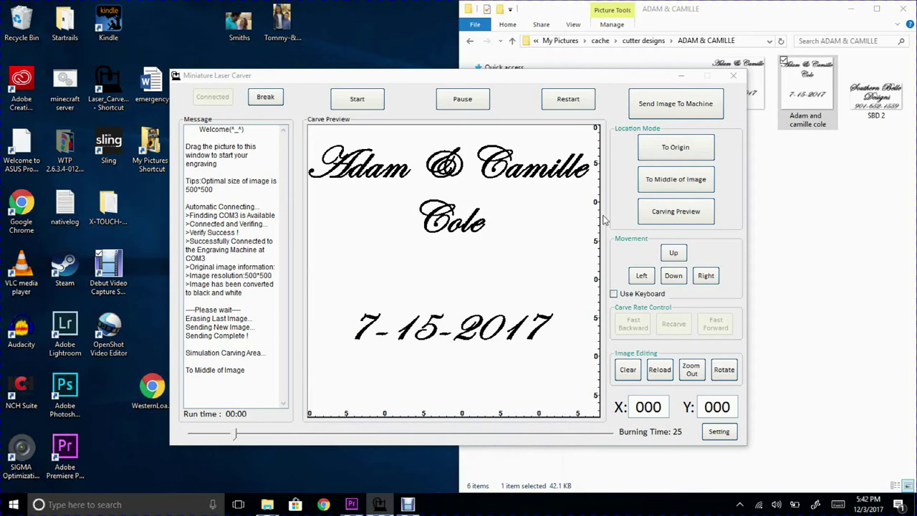
Run Carving Preview to trace the area, then move the laser to the image's middle.
left_click(652, 213)
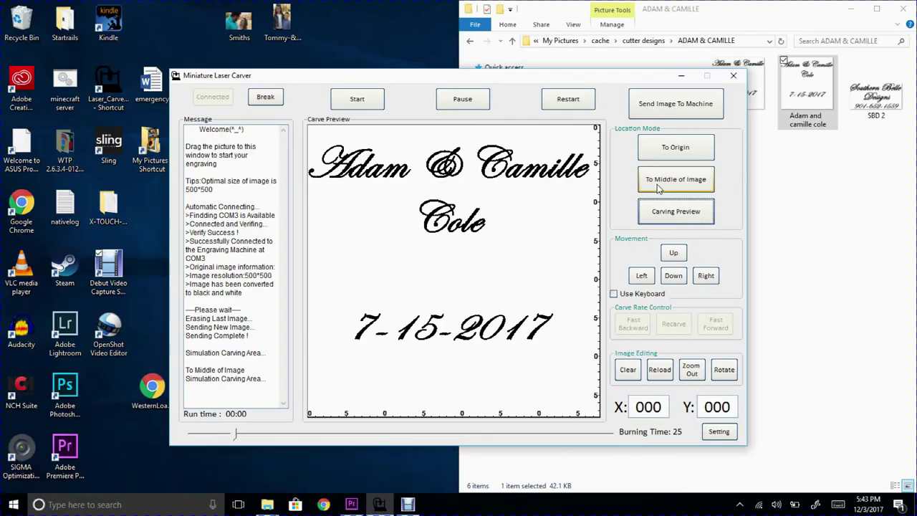
left_click(660, 185)
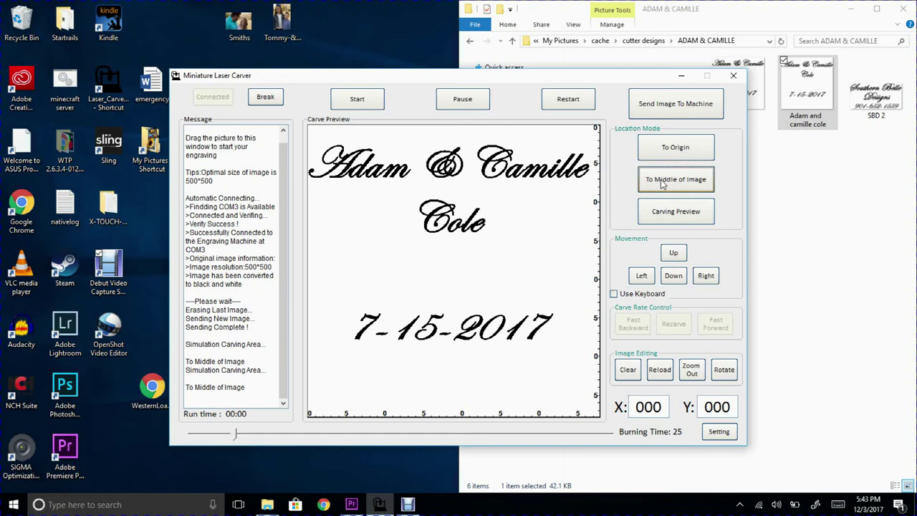